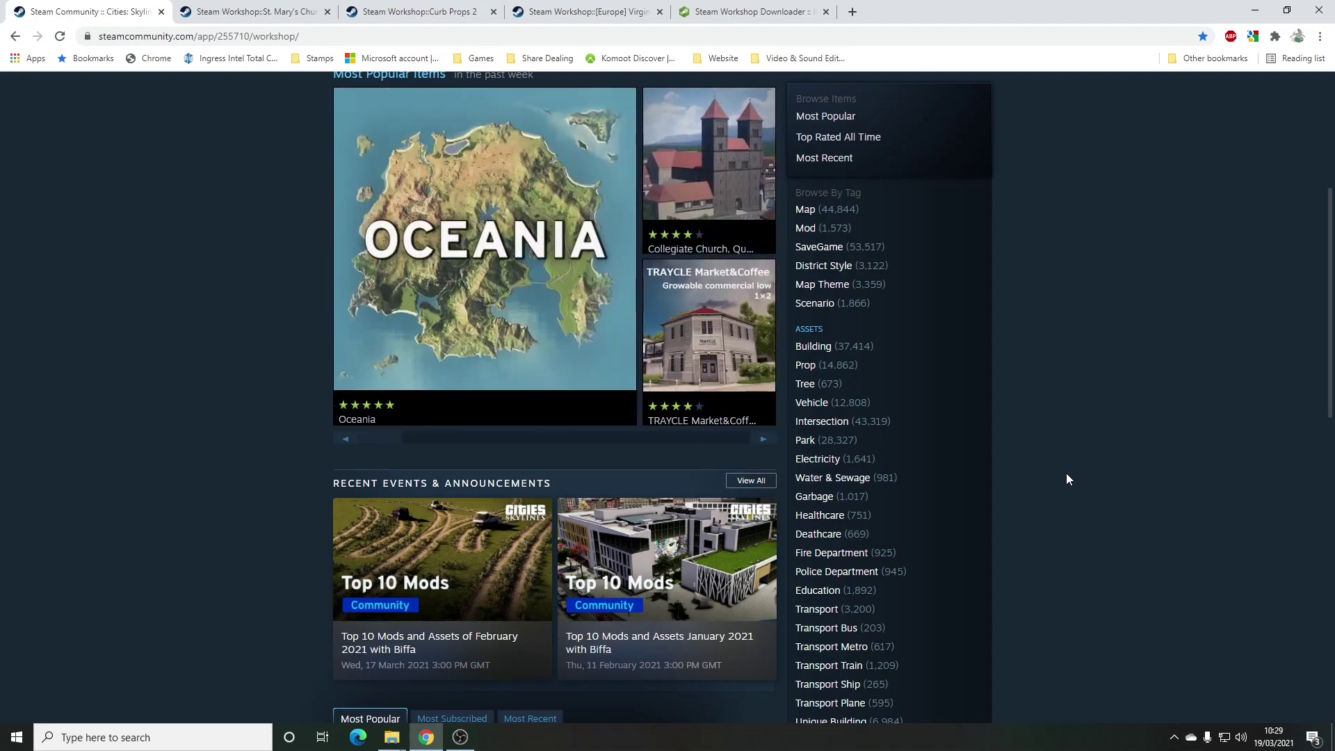
# Step: Scroll through the current workshop page, then go to the Steam Workshop Downloader site
pyautogui.scroll(5, 1095, 427)
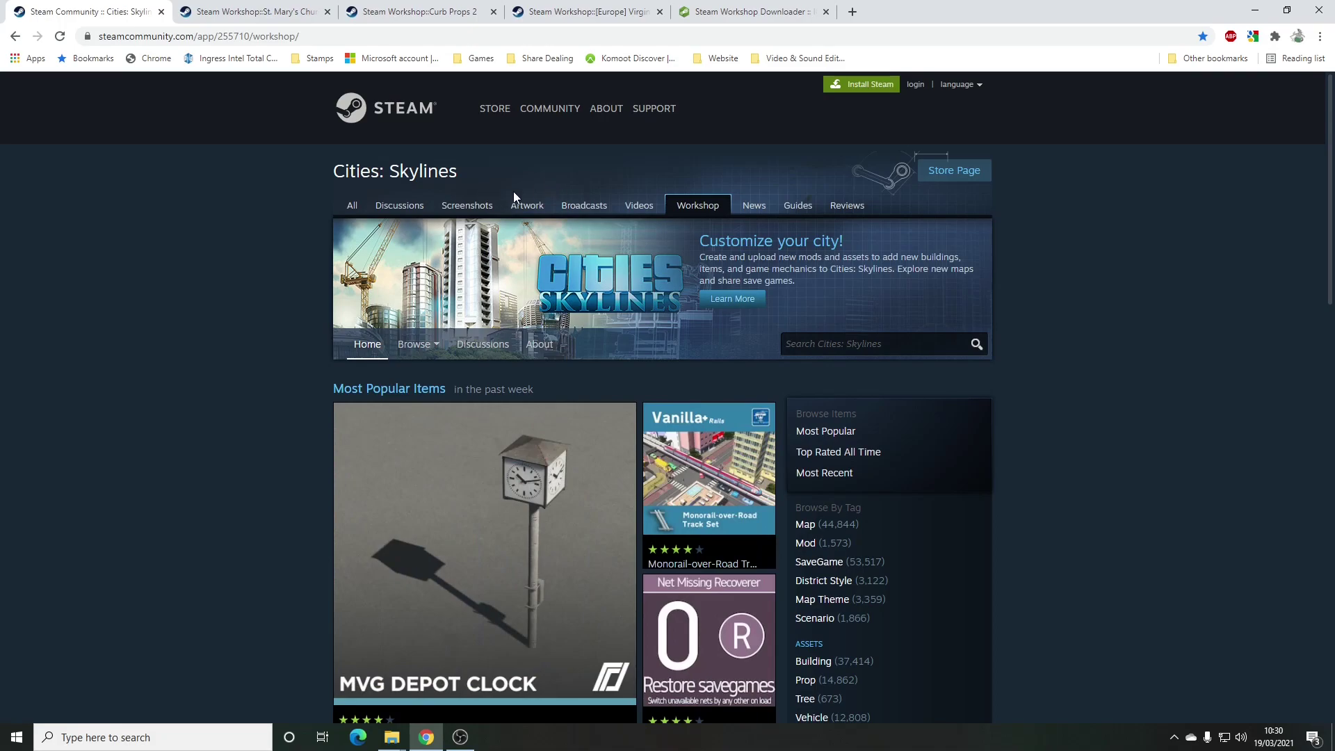
pyautogui.scroll(-6, 1025, 434)
pyautogui.scroll(-8, 911, 448)
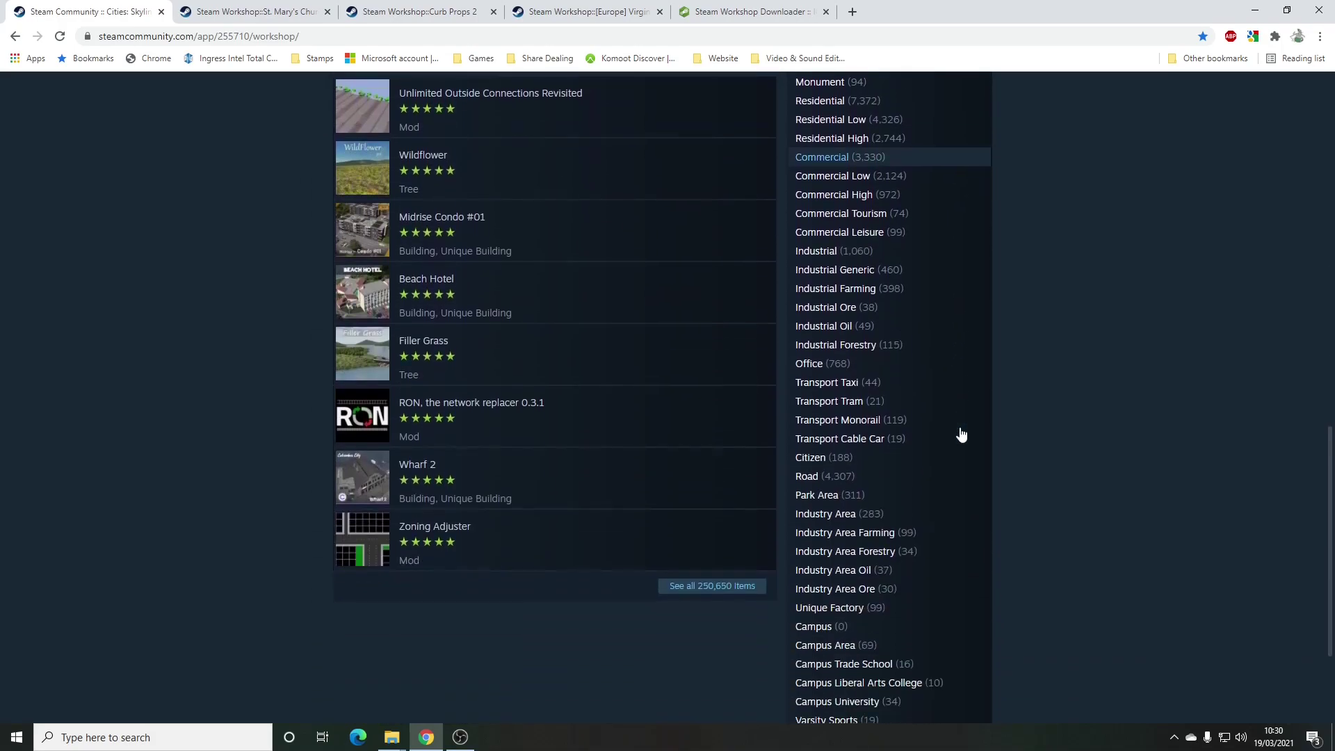
pyautogui.scroll(-3, 961, 434)
pyautogui.scroll(16, 963, 435)
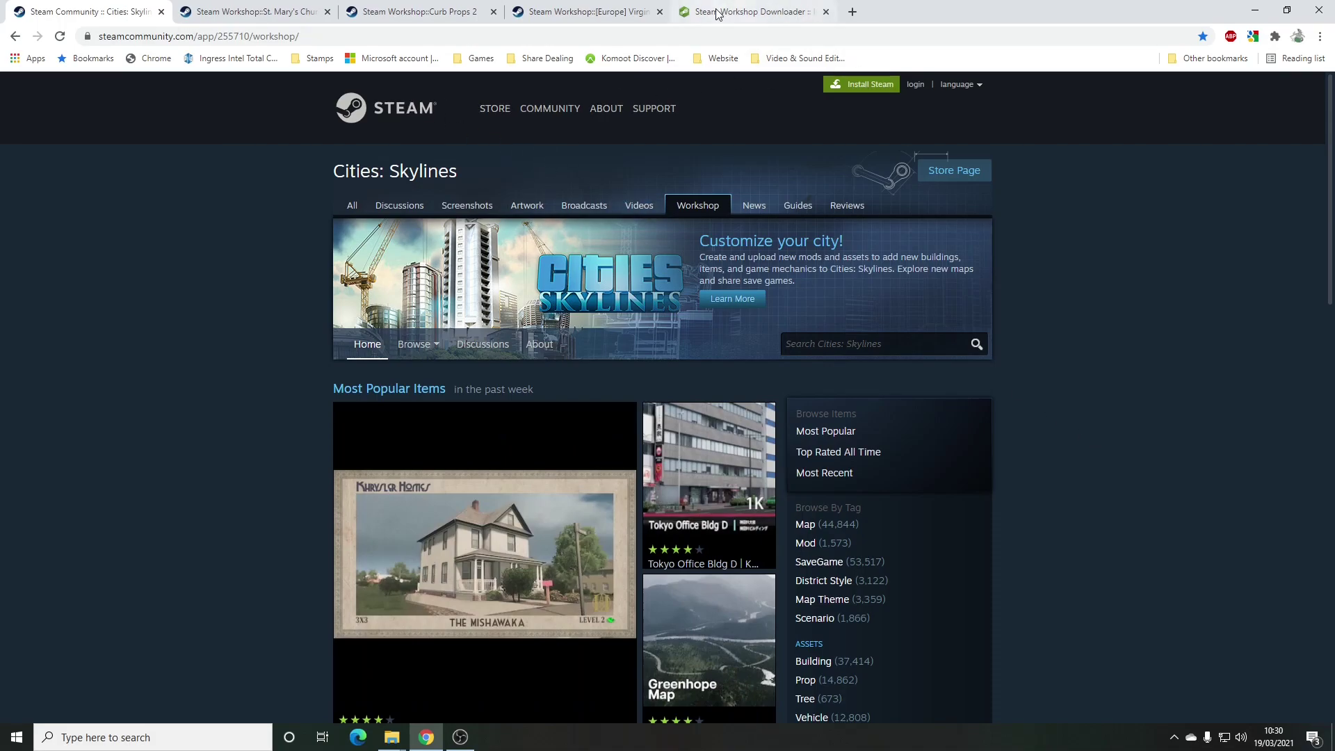
pyautogui.click(741, 14)
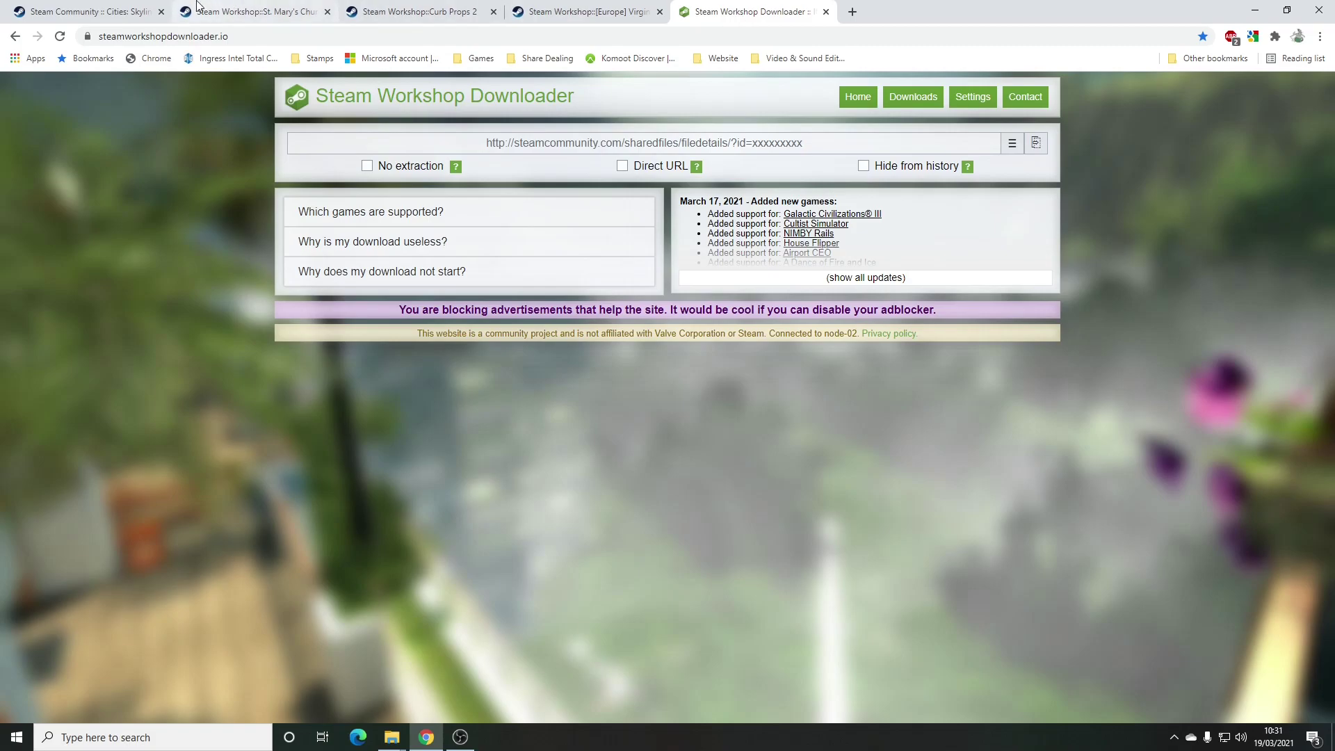
# Step: On the St. Mary's Church Leipzig item page, preview the church and scroll to Required Items
pyautogui.click(236, 16)
pyautogui.scroll(2, 270, 267)
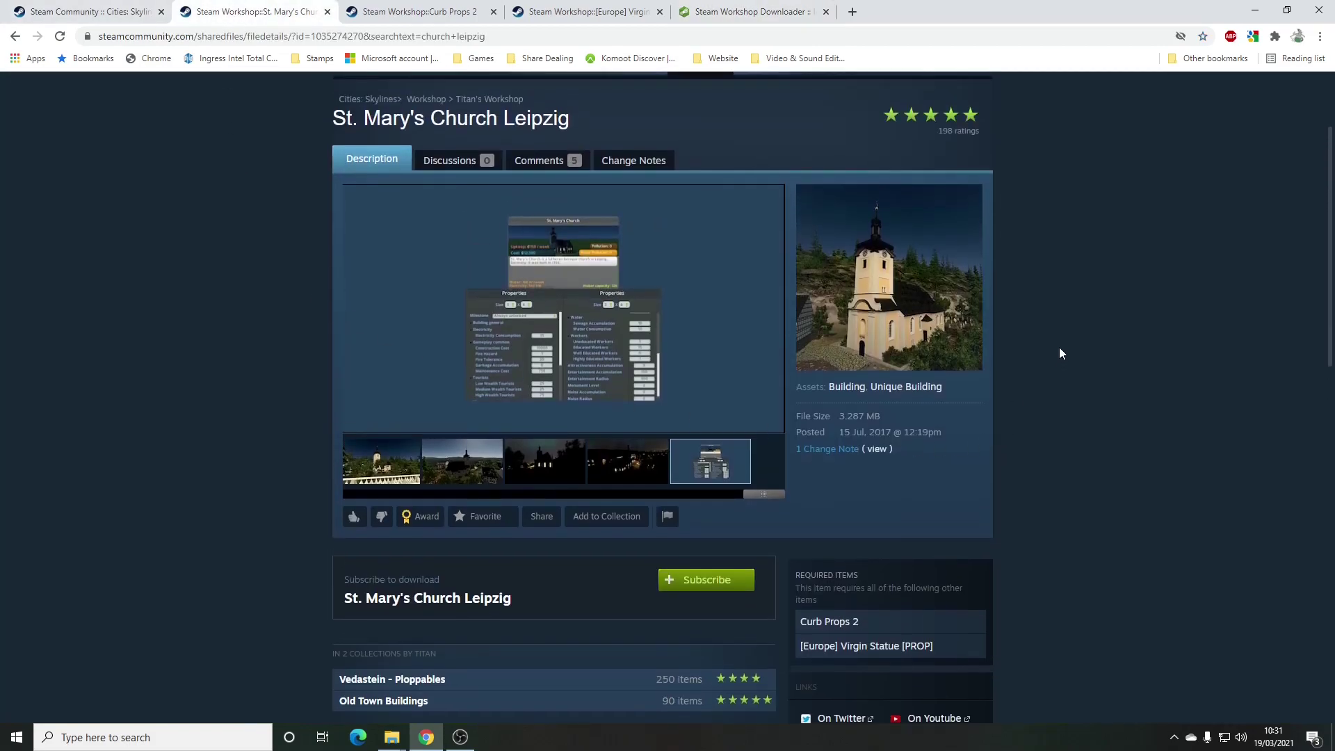
pyautogui.click(914, 321)
pyautogui.scroll(-1, 1058, 335)
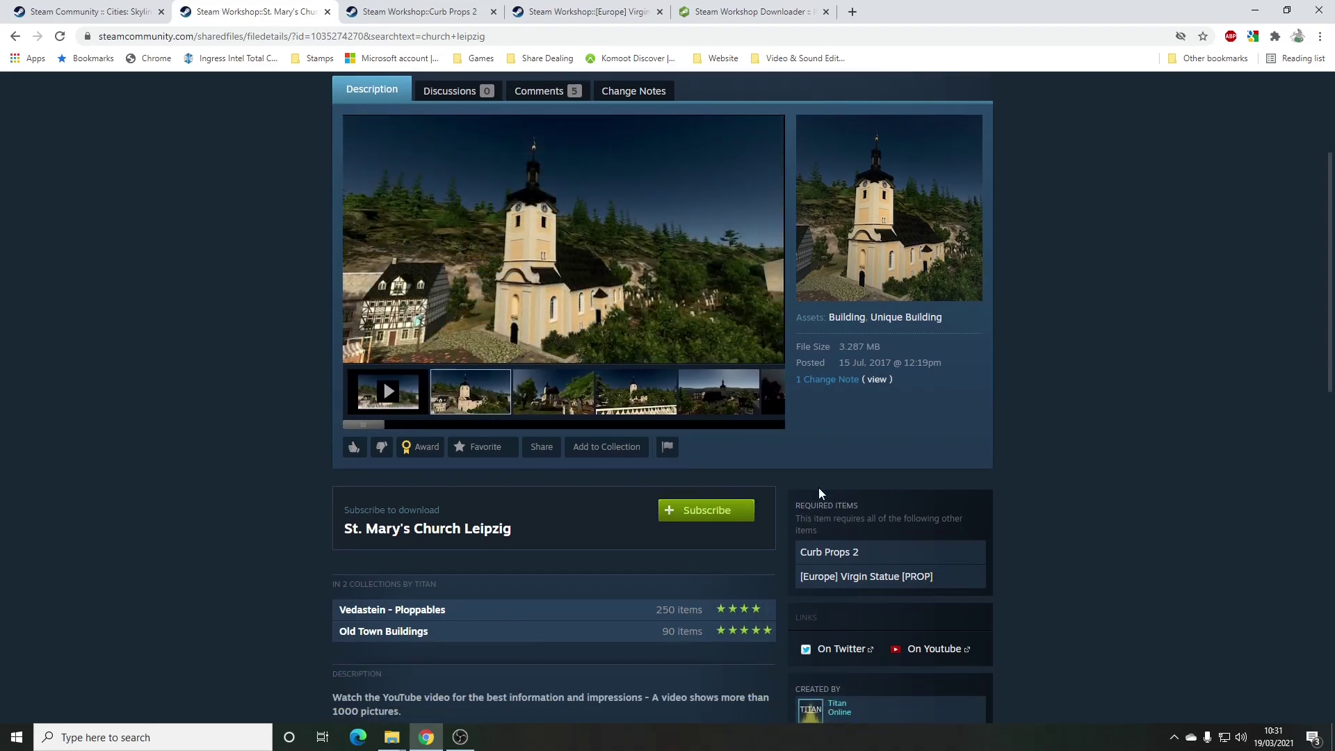
pyautogui.scroll(-1, 1029, 517)
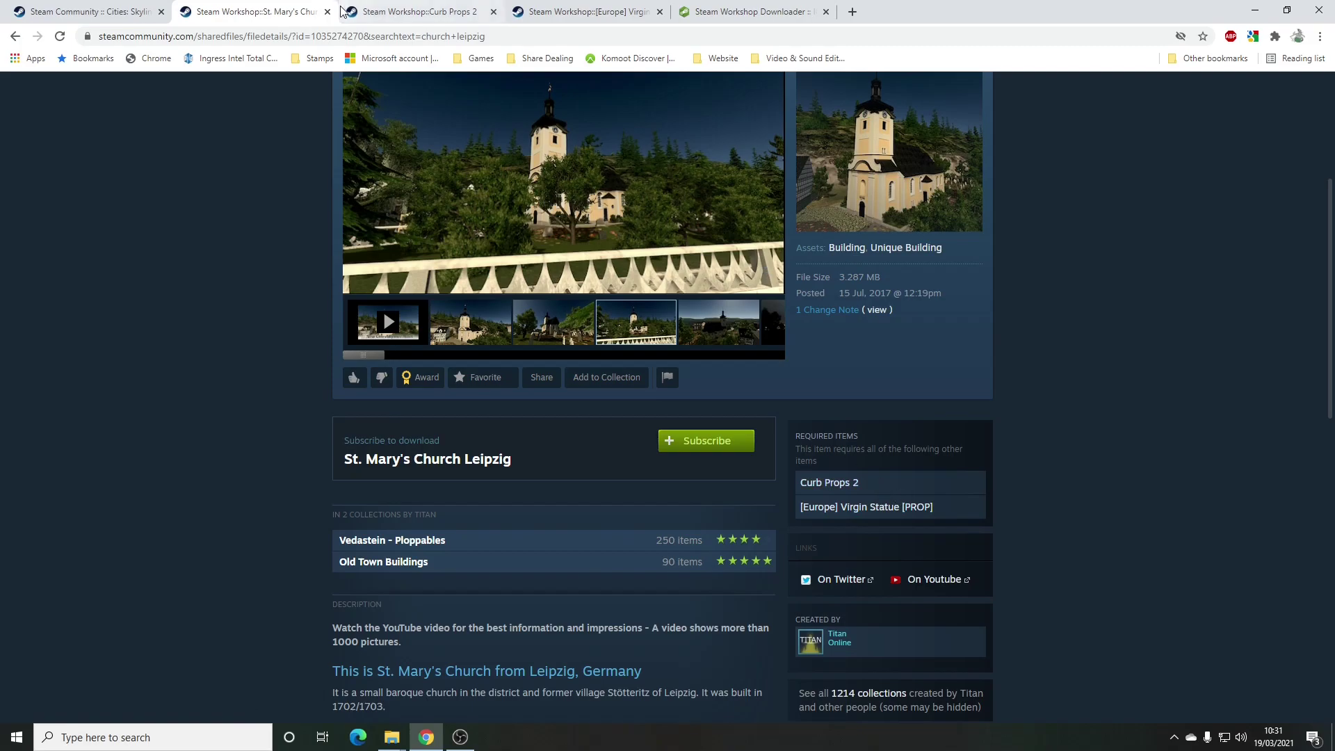
# Step: Check the required Curb Props 2 item page alongside the church item
pyautogui.click(396, 17)
pyautogui.click(311, 16)
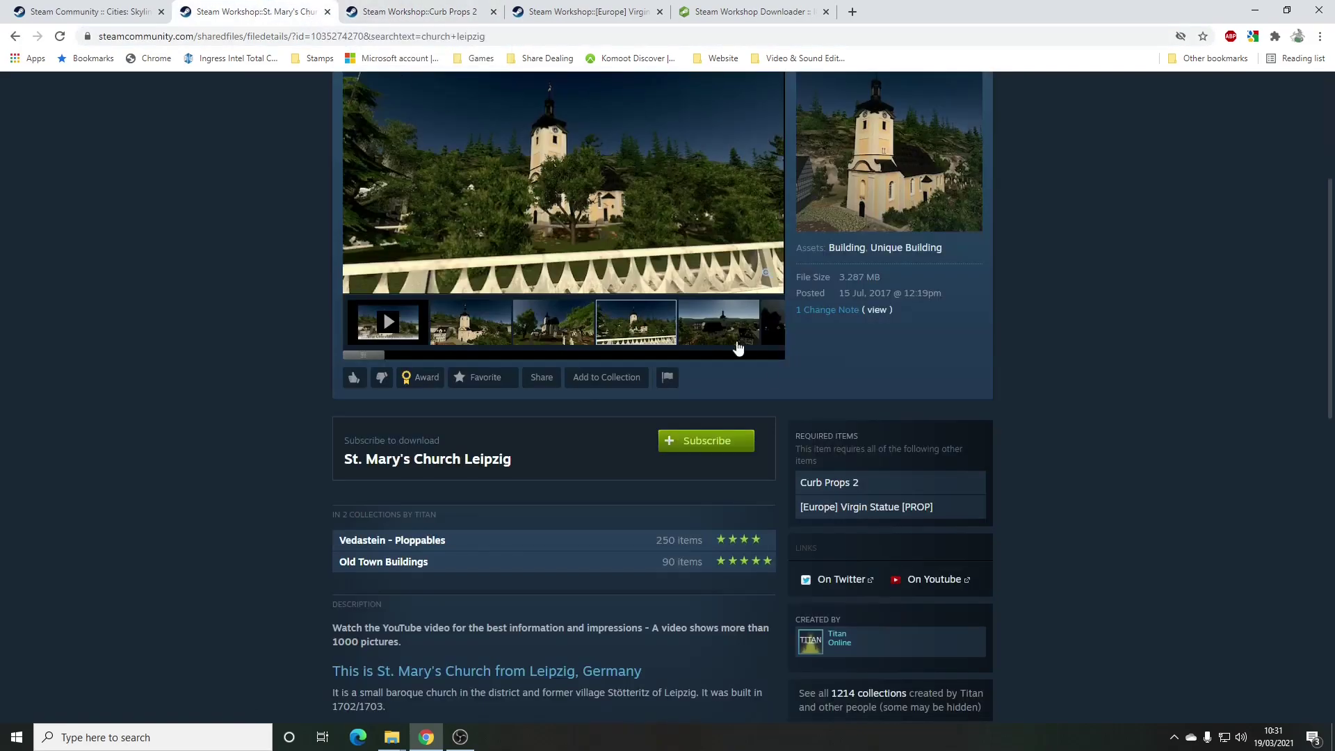
pyautogui.scroll(1, 692, 311)
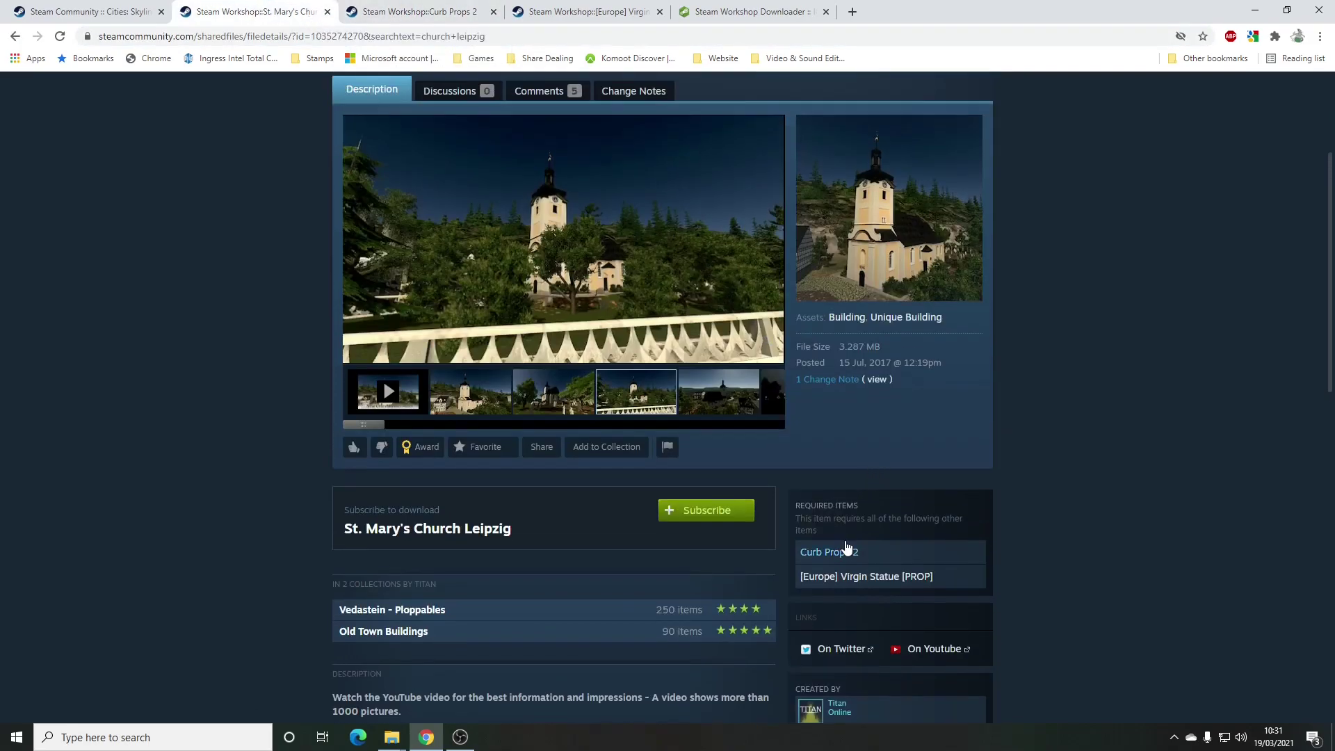
pyautogui.click(431, 14)
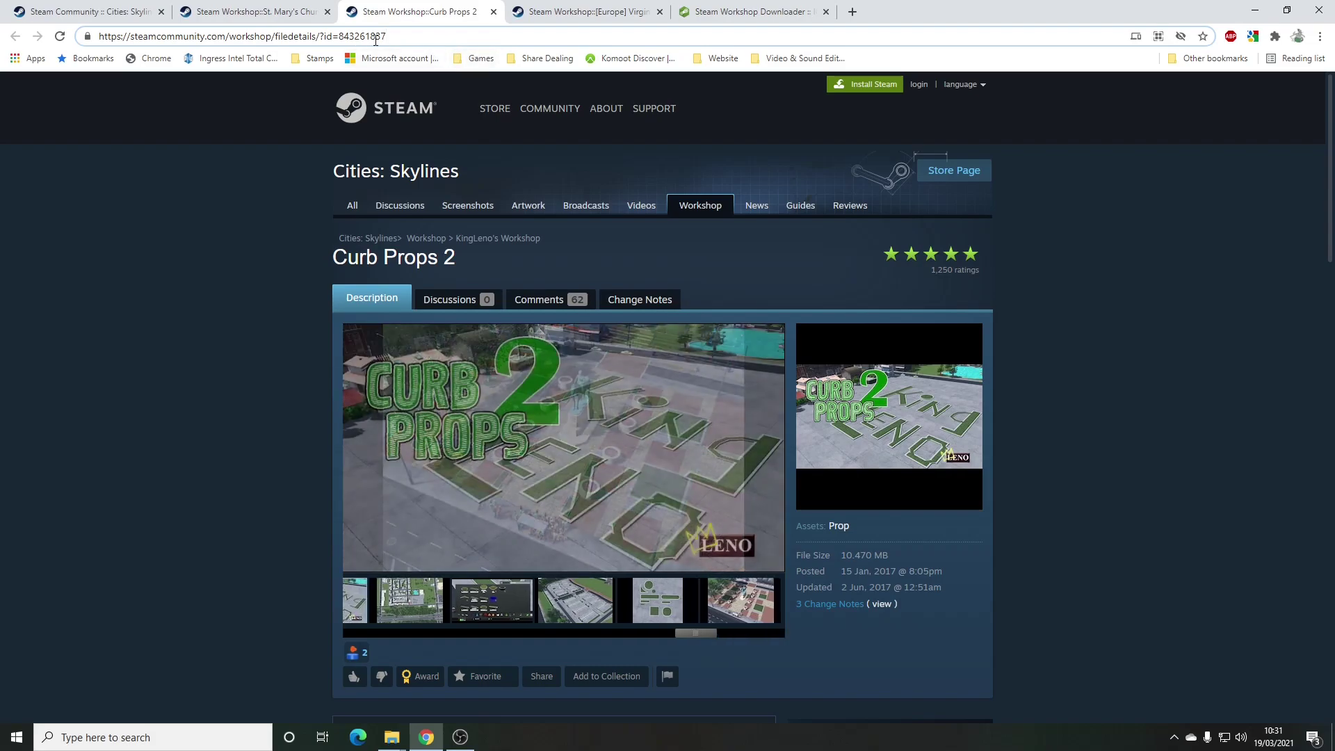
# Step: Copy the Curb Props 2 workshop URL into the downloader and download it as a zip
pyautogui.moveTo(387, 37); pyautogui.dragTo(128, 36)
pyautogui.rightClick(129, 36)
pyautogui.click(171, 128)
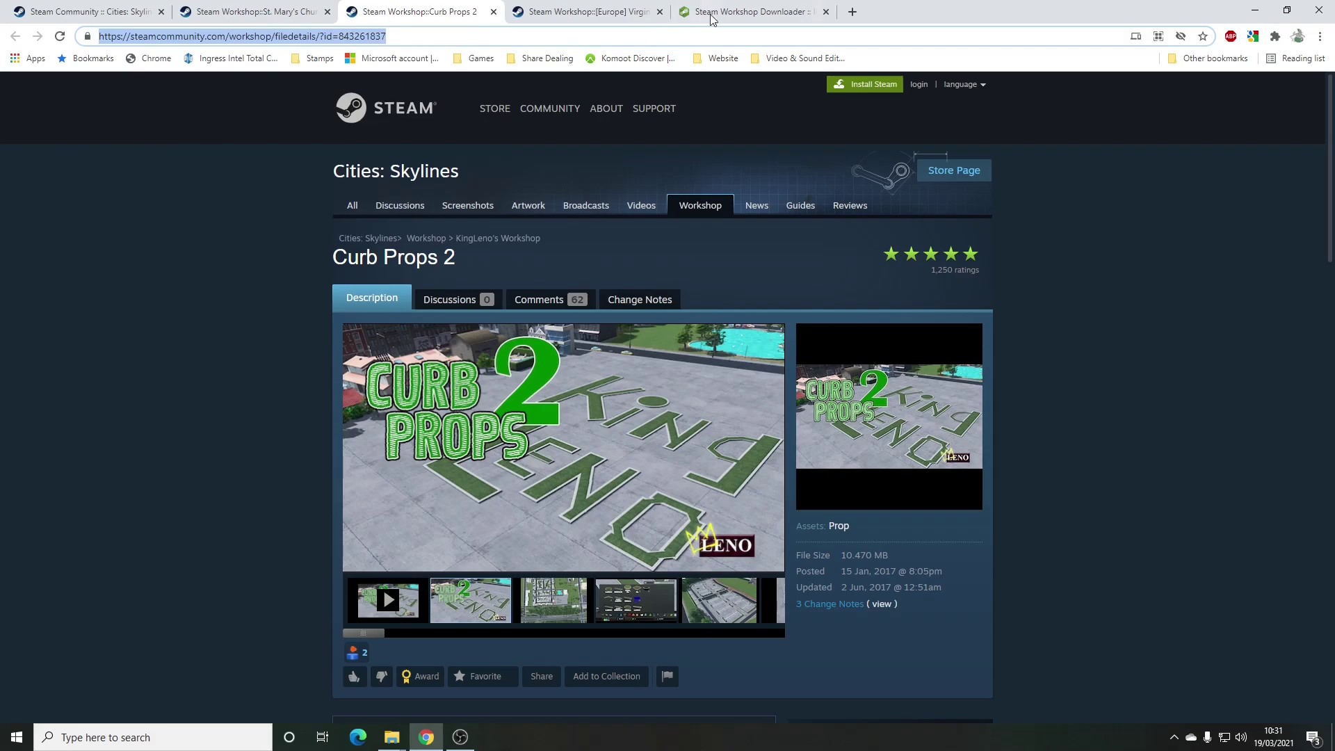
pyautogui.click(747, 14)
pyautogui.click(682, 143)
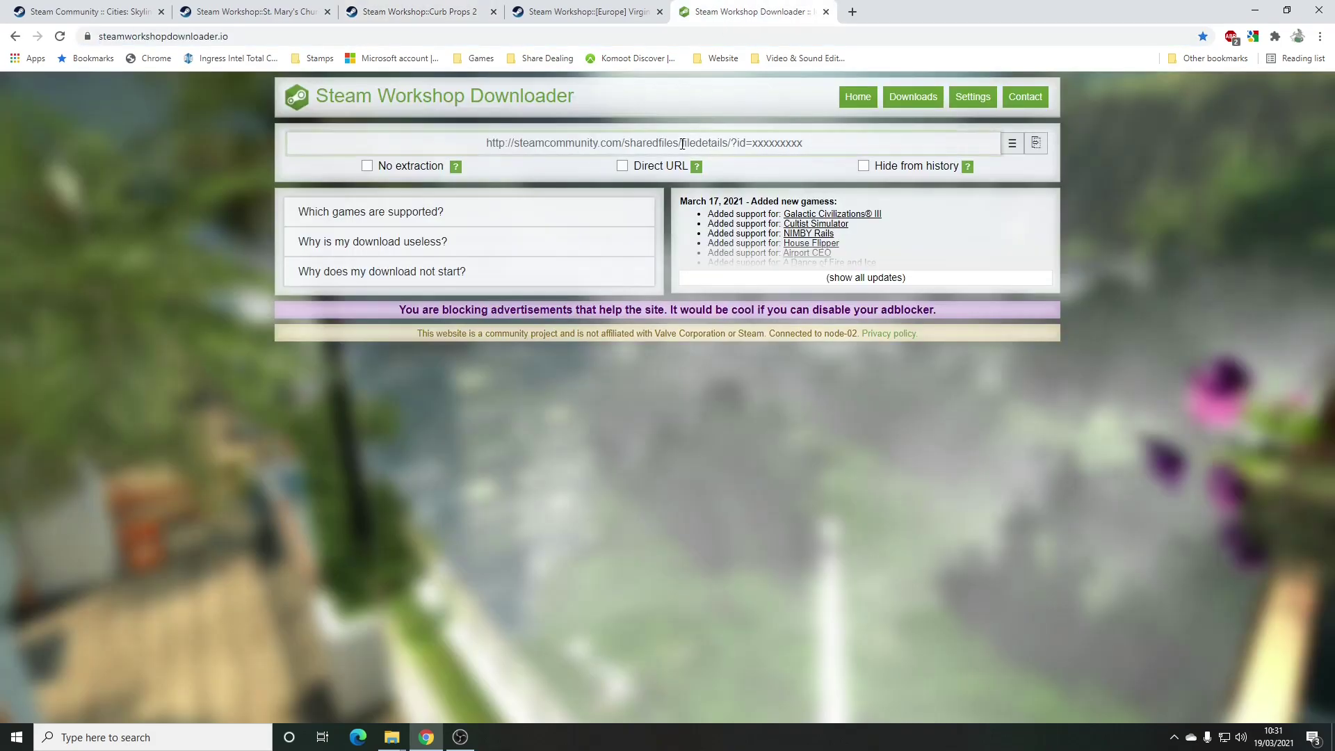
pyautogui.hotkey('ctrl', 'v')
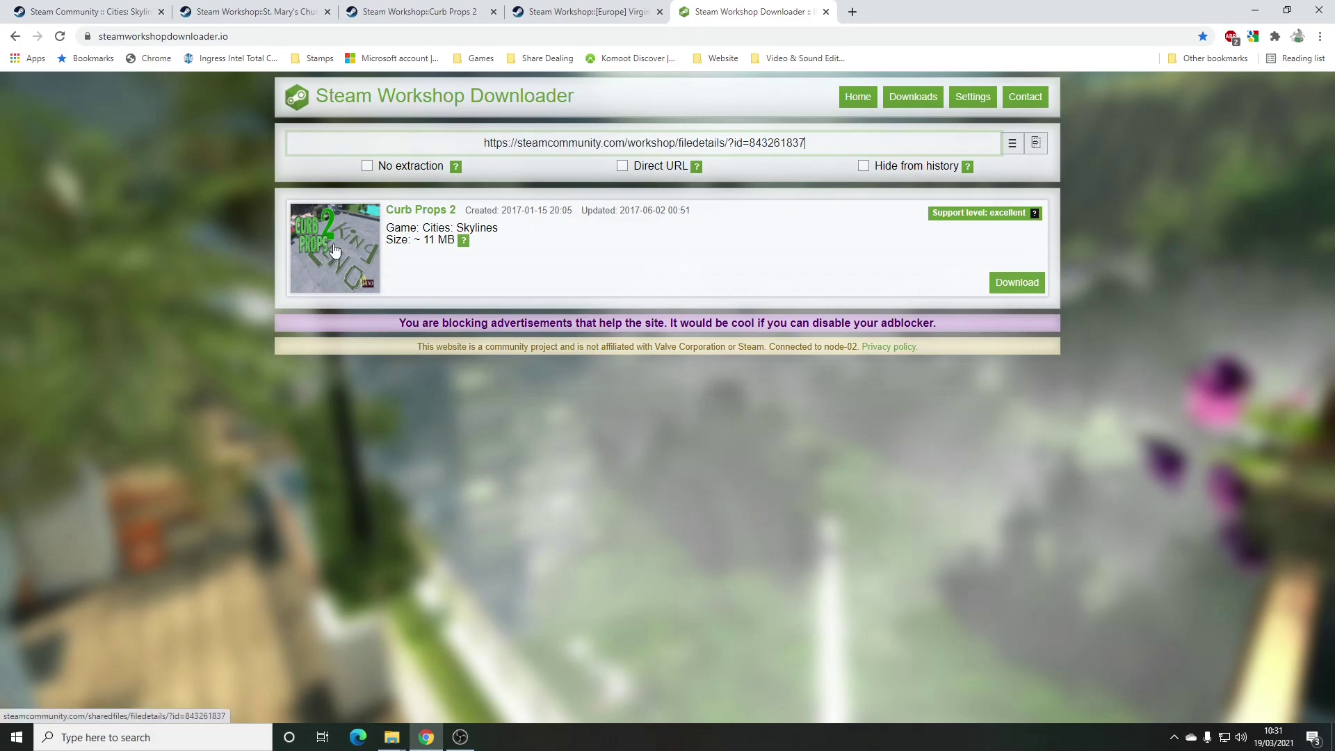
pyautogui.click(1021, 285)
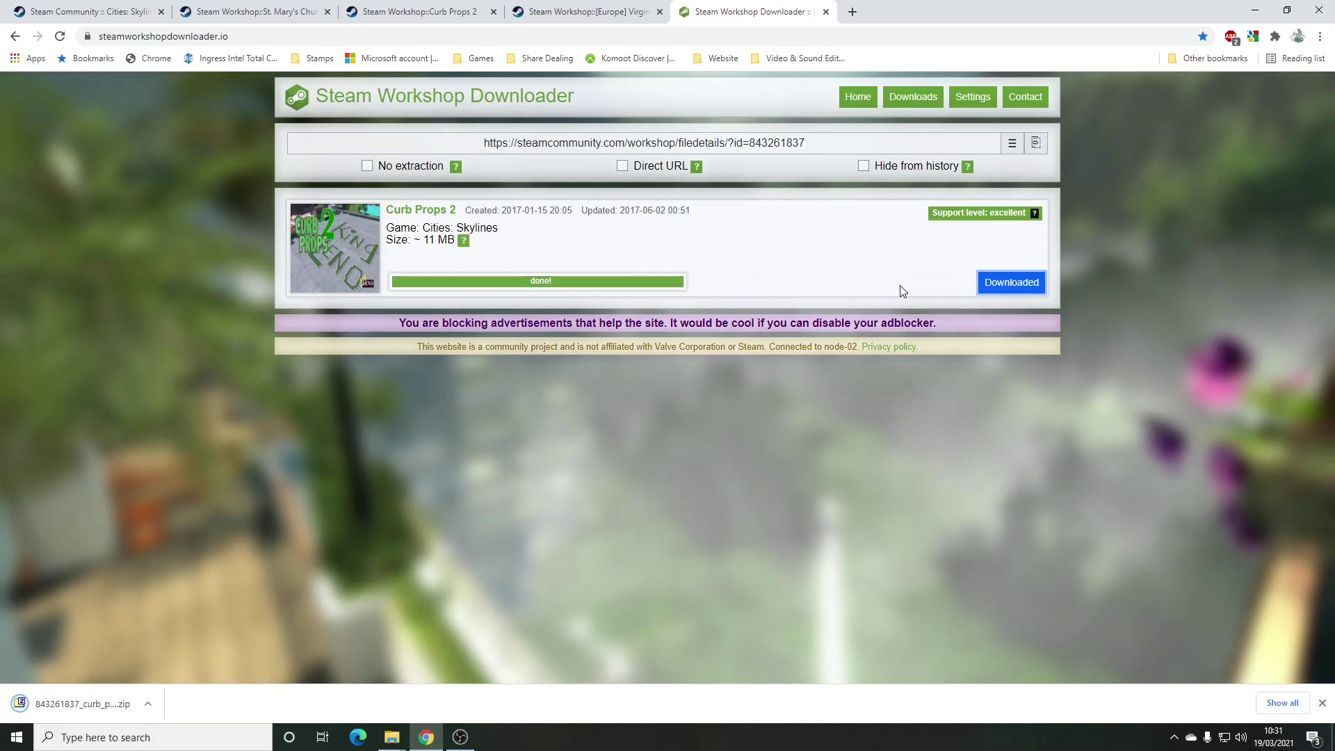
# Step: Copy the [Europe] Virgin Statue [PROP] URL into the downloader and download it as a zip
pyautogui.click(590, 12)
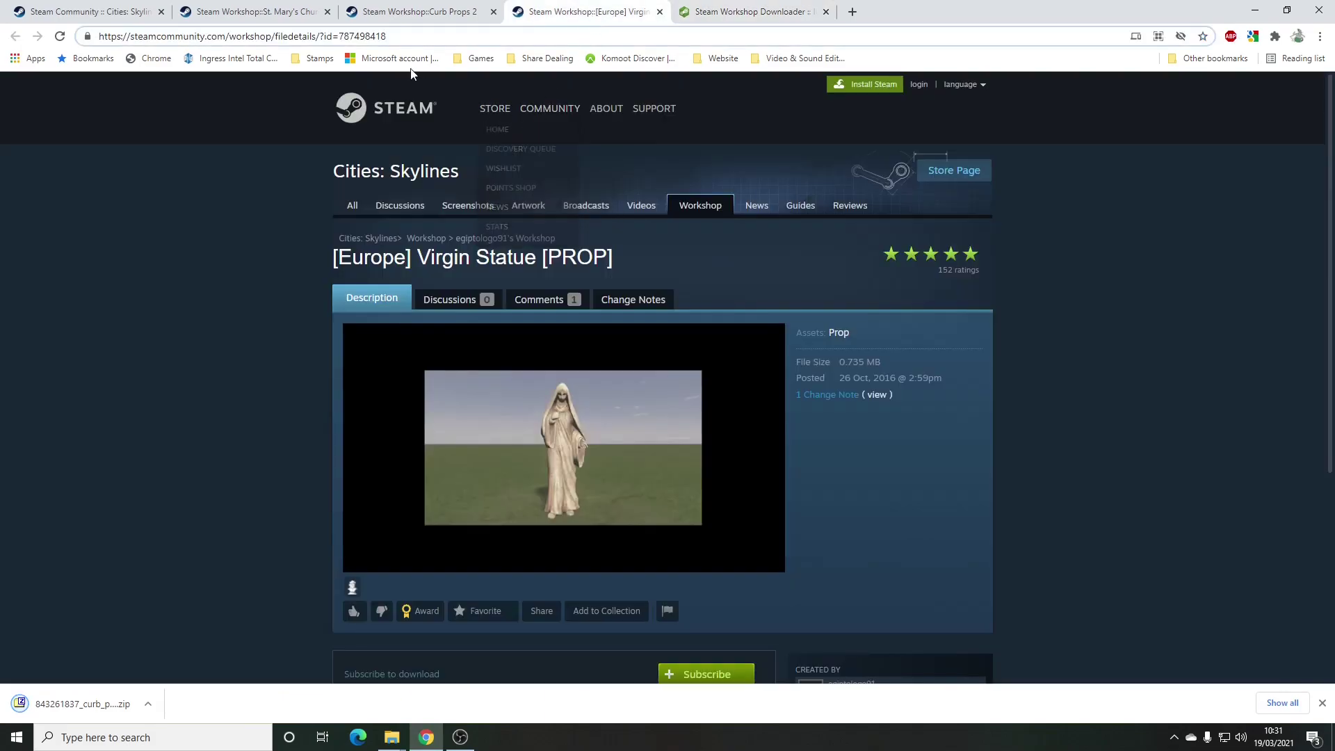
pyautogui.moveTo(391, 36); pyautogui.dragTo(98, 36)
pyautogui.rightClick(131, 36)
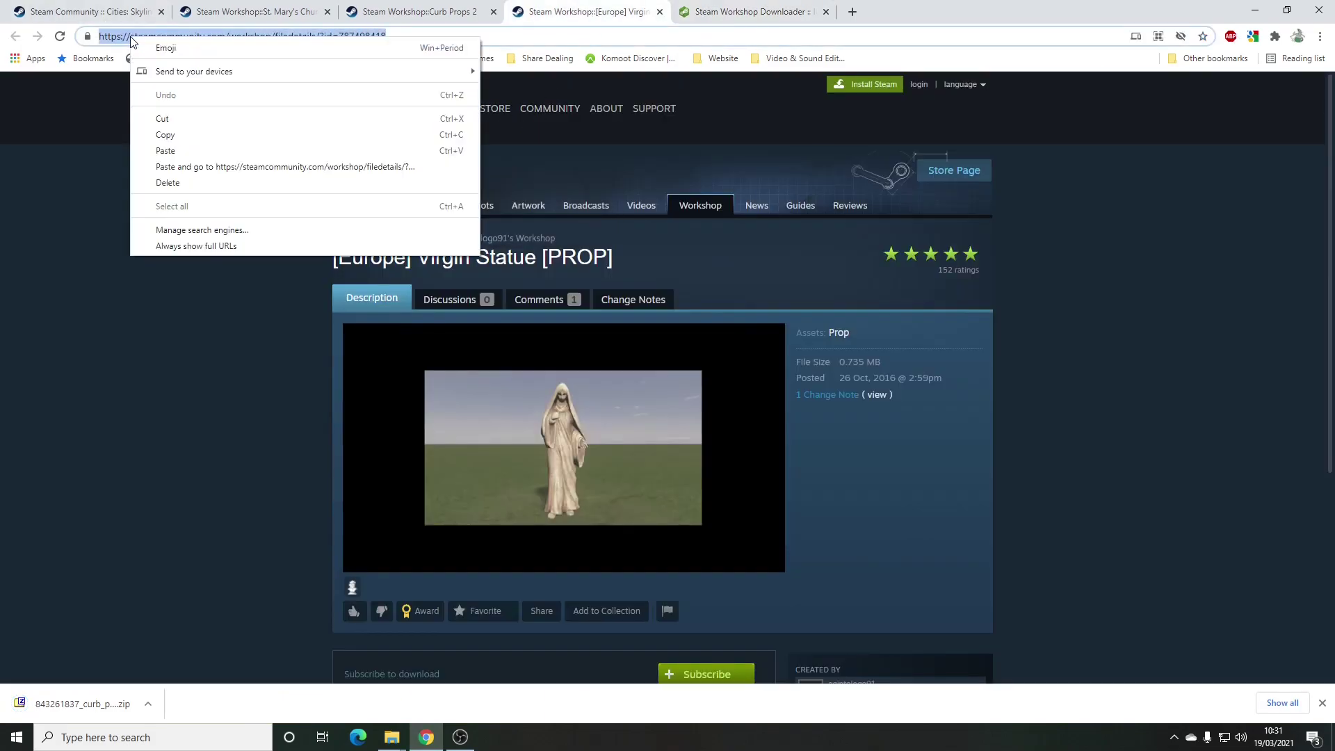
pyautogui.click(170, 134)
pyautogui.click(747, 12)
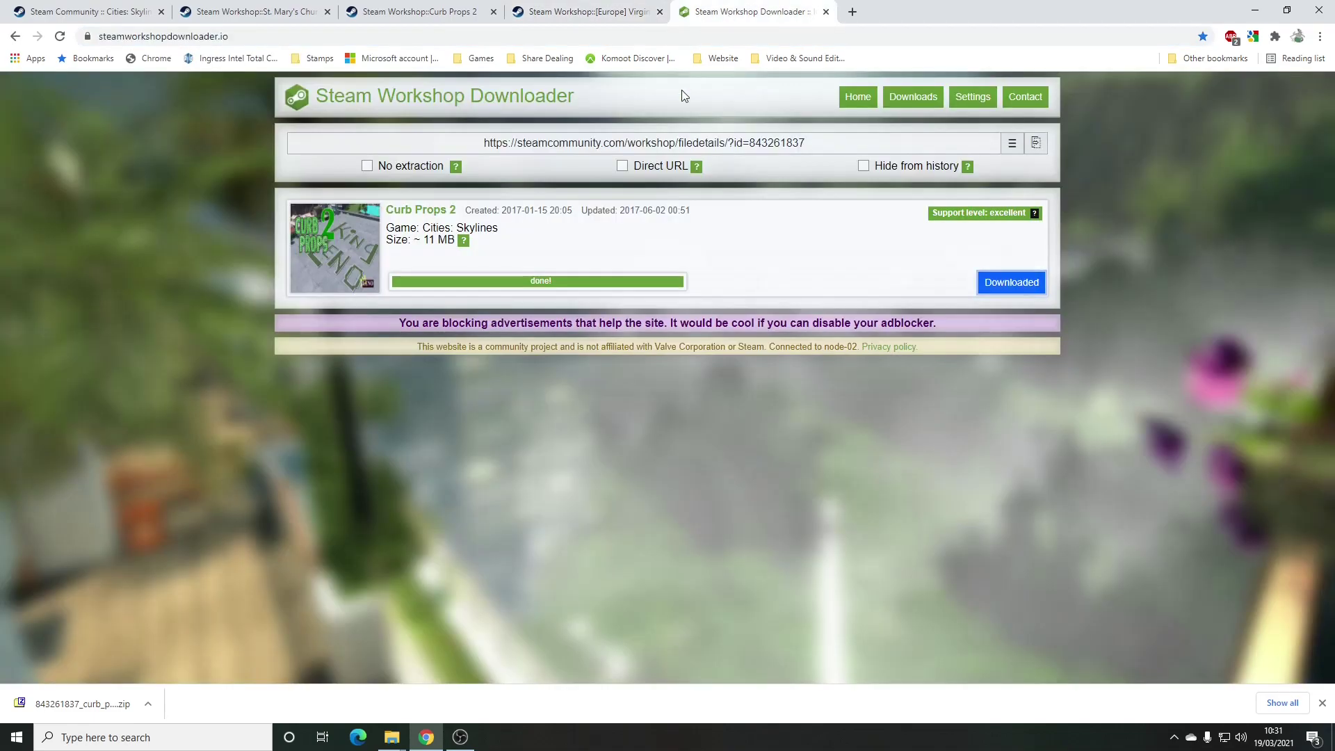
pyautogui.click(708, 143)
pyautogui.hotkey('ctrl', 'v')
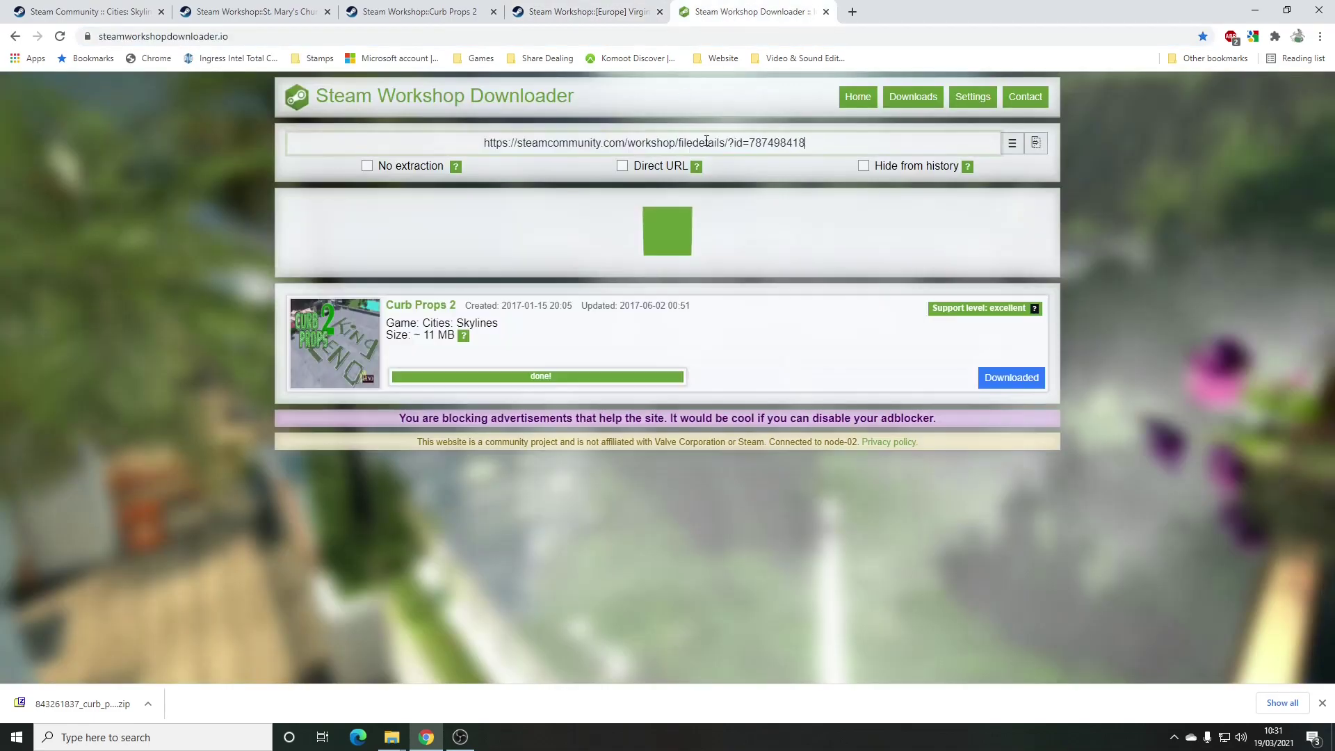
pyautogui.click(1023, 287)
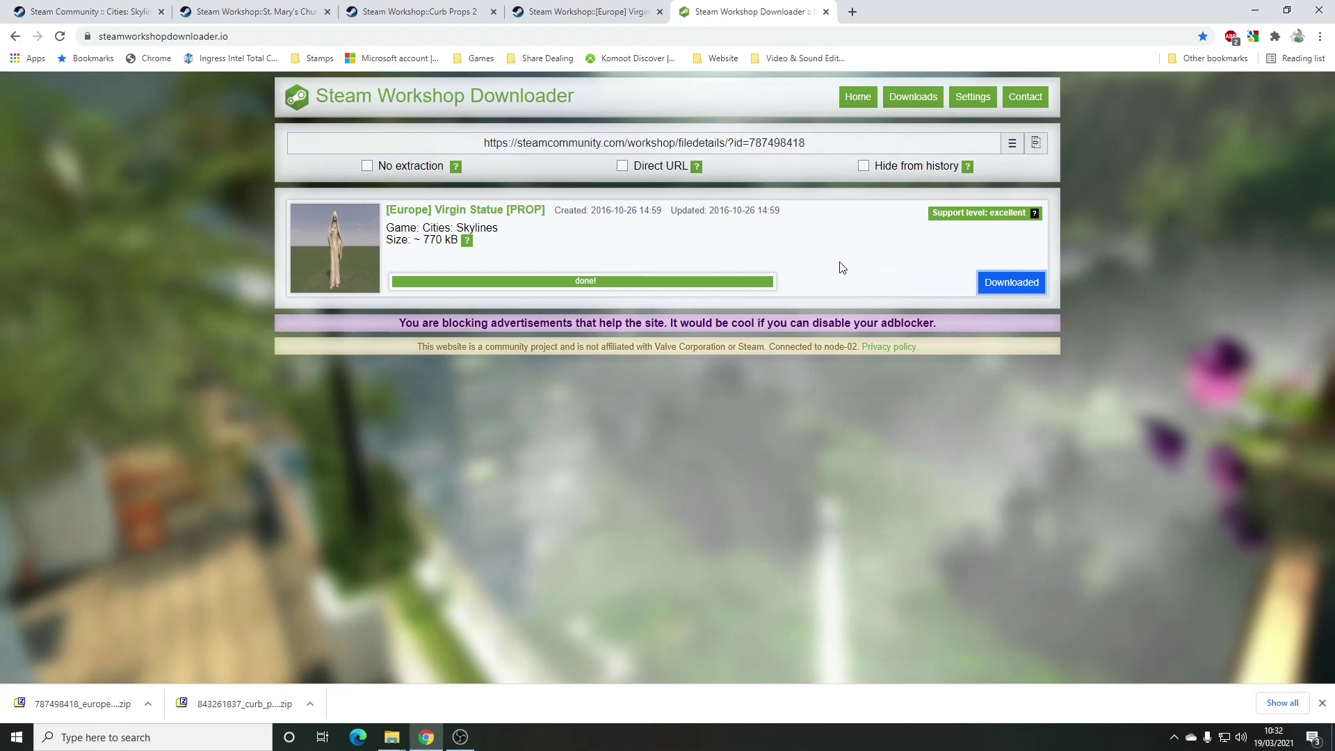
# Step: Open the Downloads and Cities_Skylines Maps windows side by side and collapse the Files folder
pyautogui.moveTo(386, 743)
pyautogui.click(353, 685)
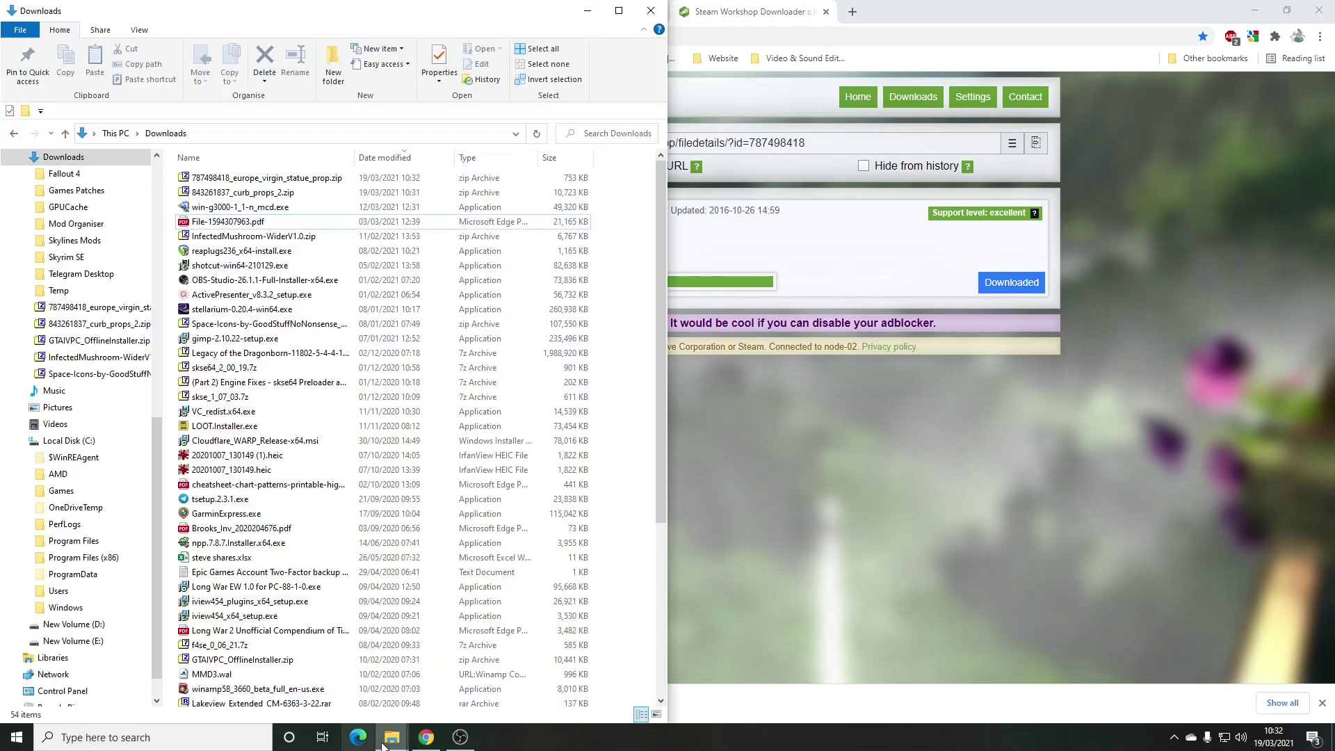
pyautogui.click(436, 706)
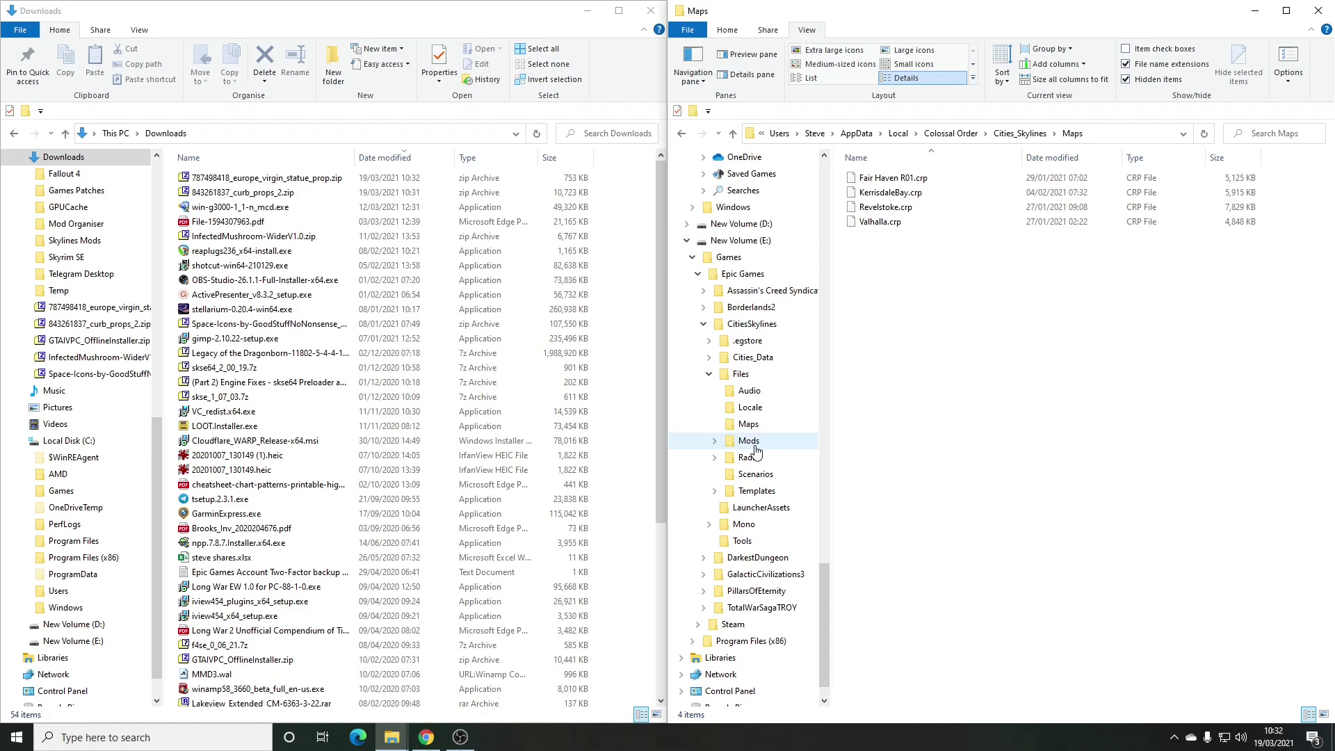
pyautogui.click(708, 374)
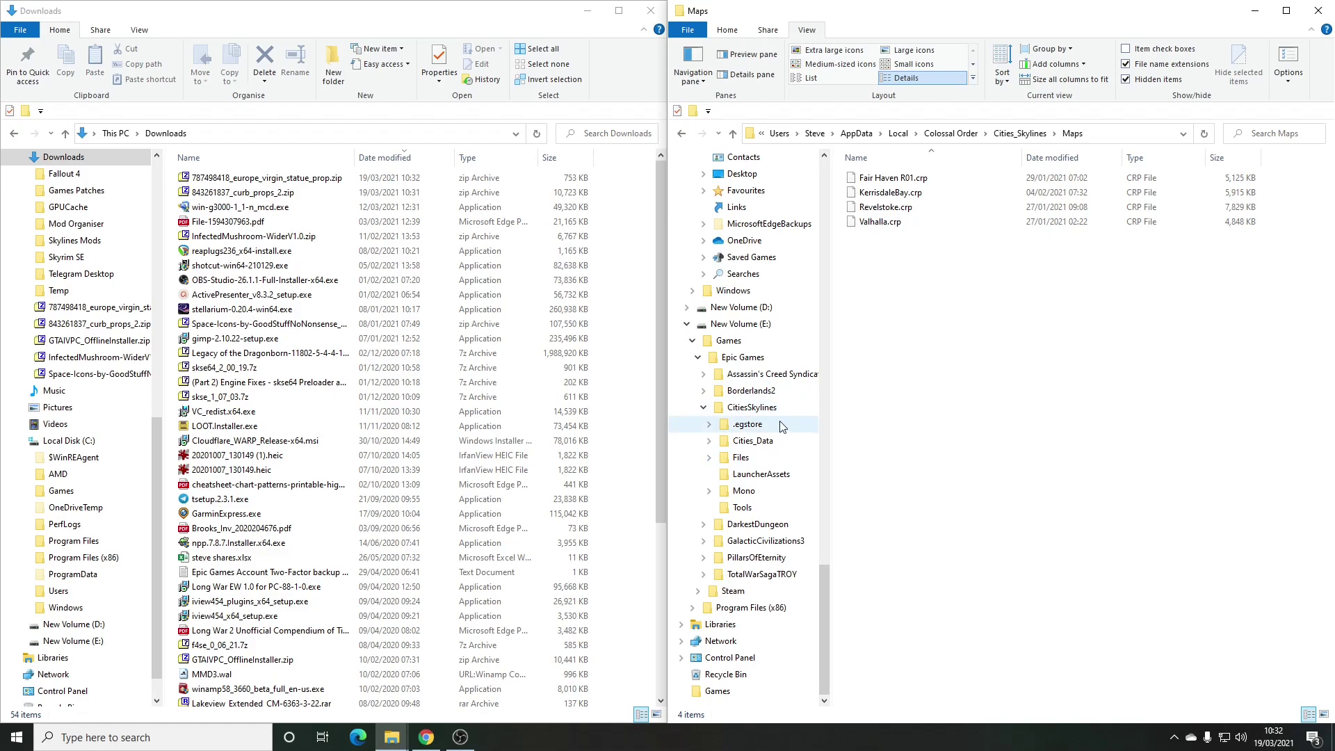
# Step: Expand AppData\Local\Colossal Order\Cities_Skylines\Addons to show Assets, MapThemes and Mods
pyautogui.click(710, 458)
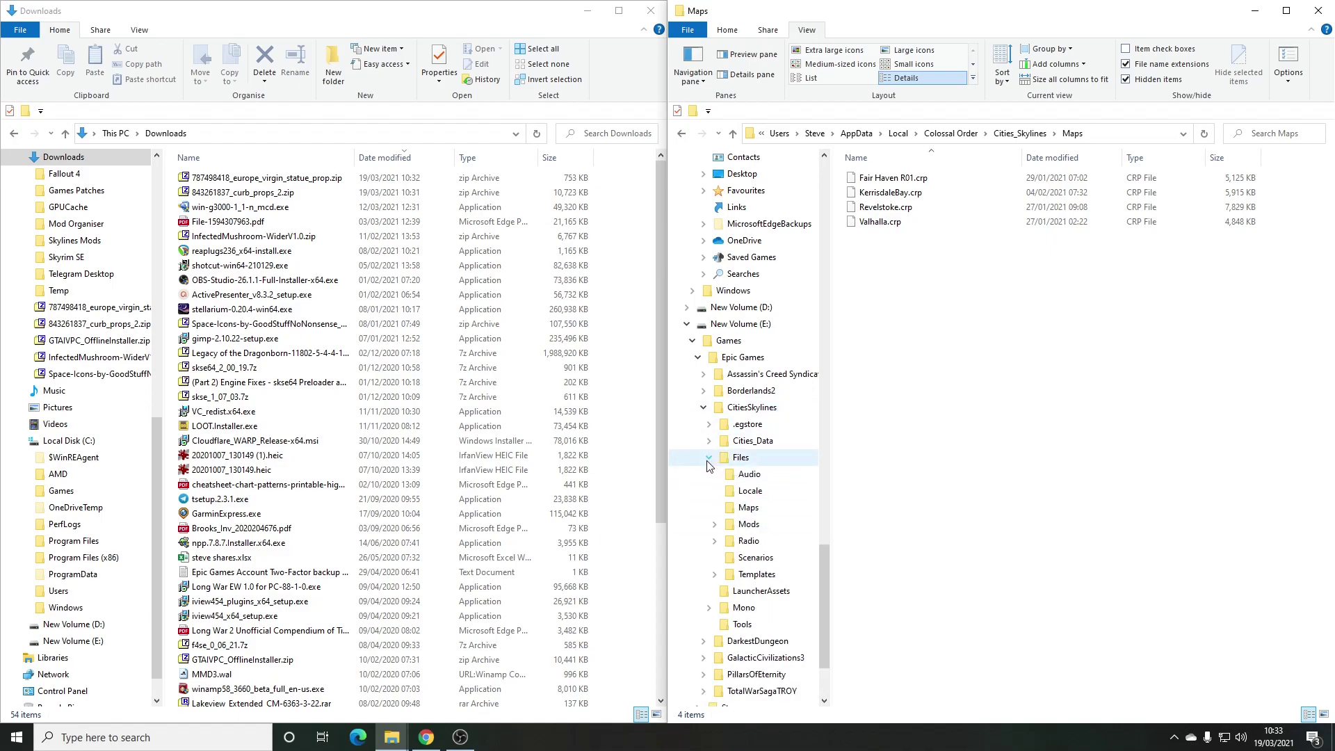
pyautogui.scroll(8, 765, 476)
pyautogui.scroll(15, 767, 475)
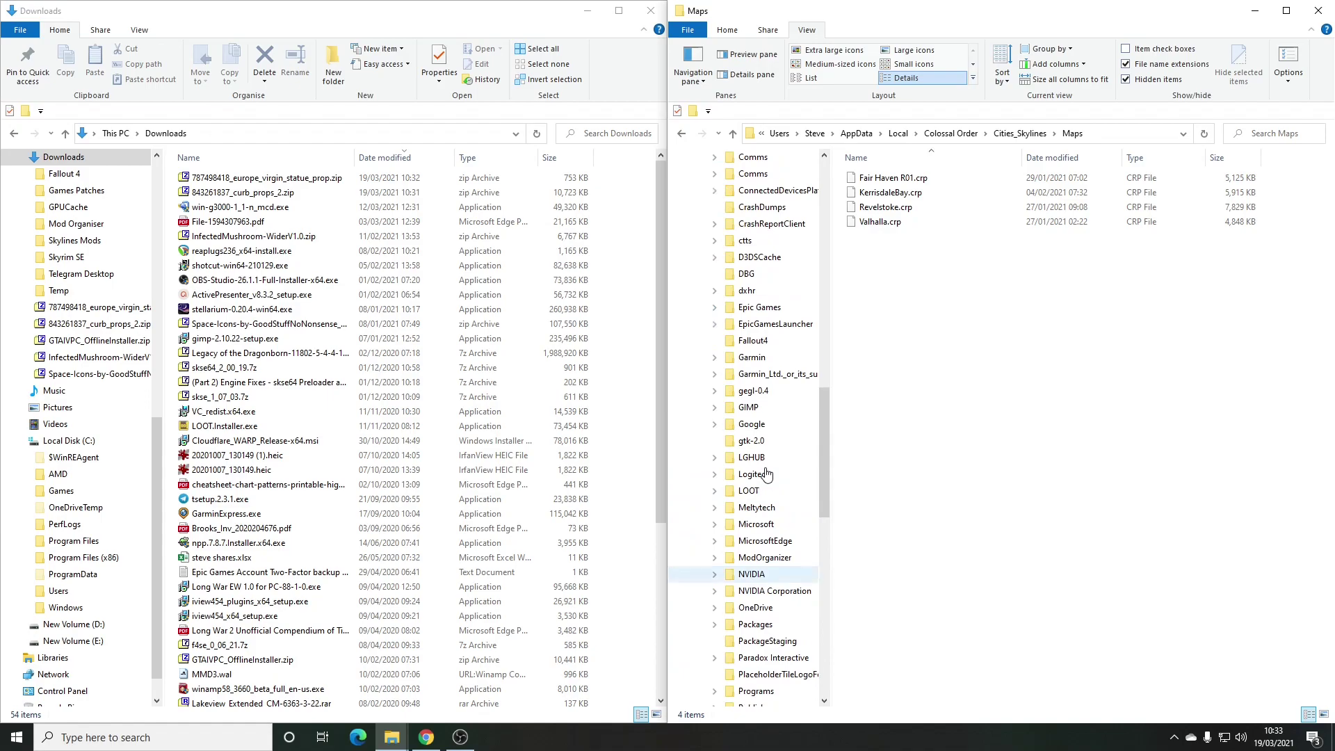
pyautogui.scroll(3, 766, 474)
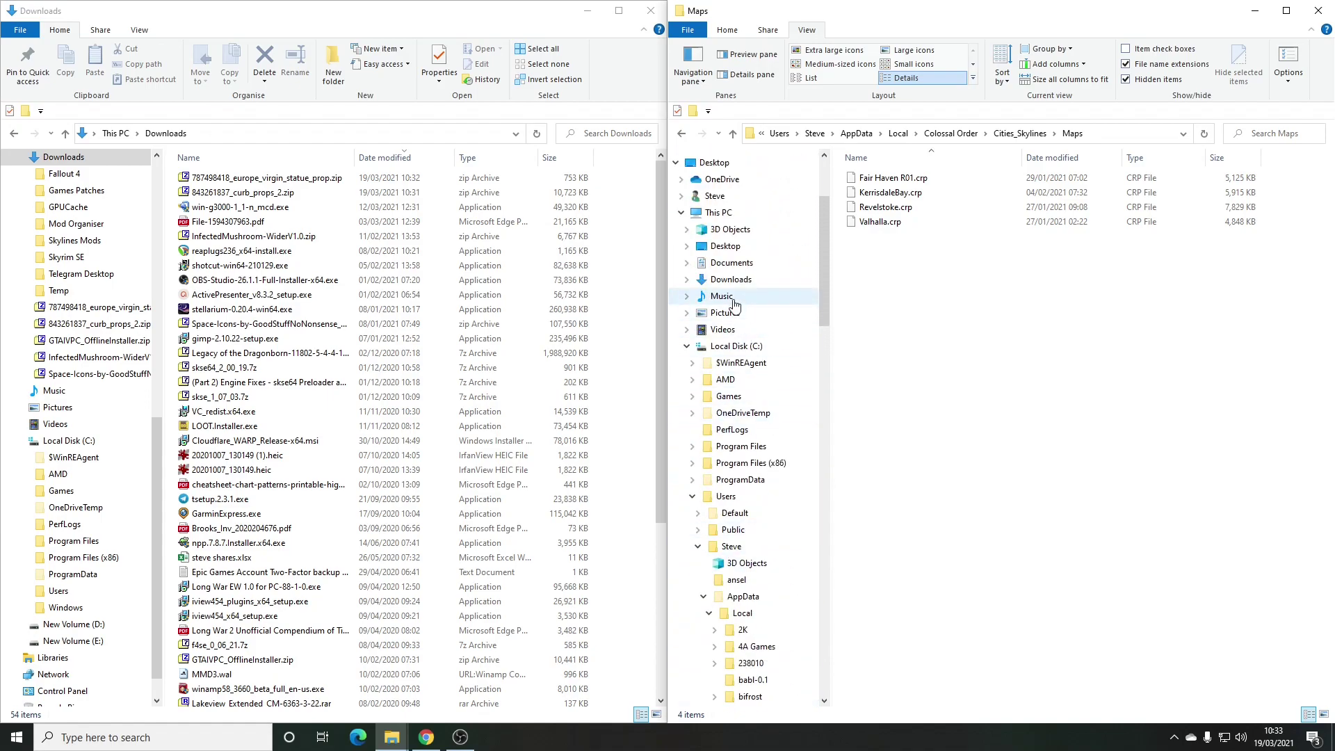
pyautogui.scroll(-2, 750, 389)
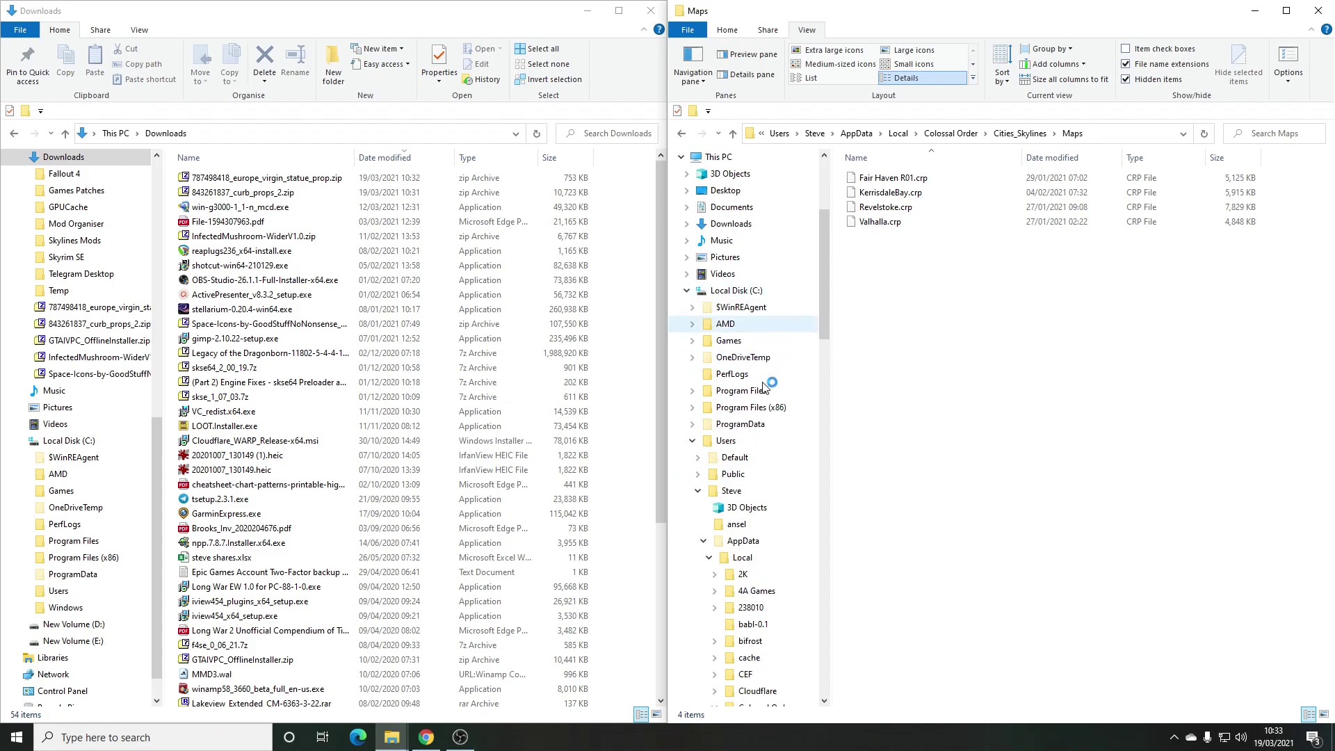
pyautogui.scroll(-1, 716, 490)
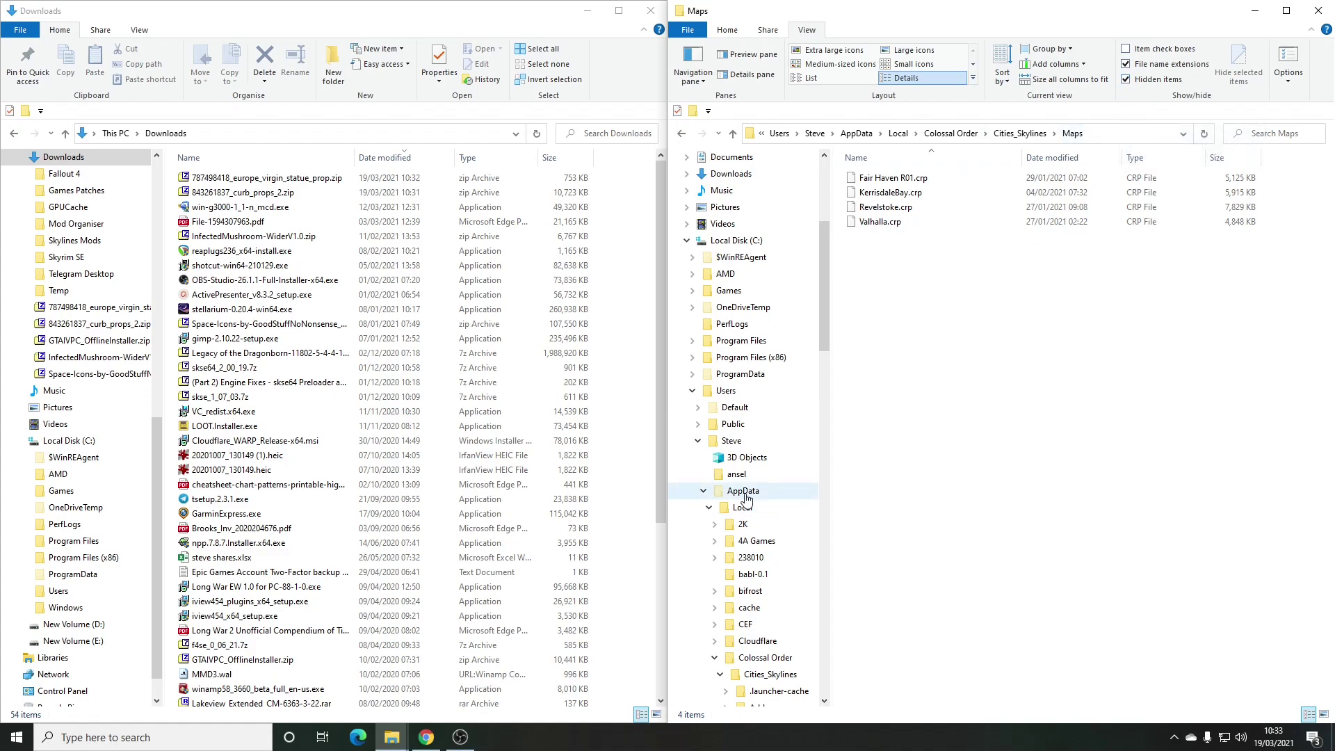
pyautogui.scroll(-2, 764, 492)
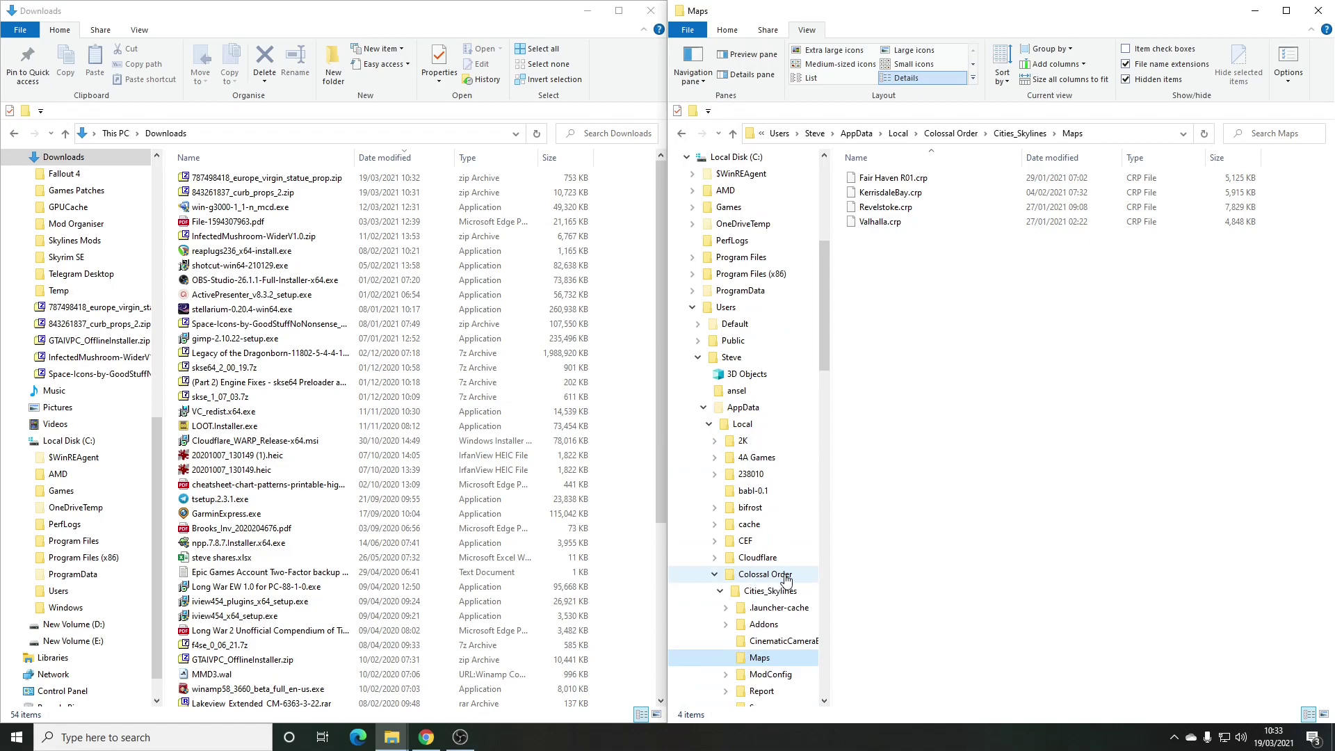
pyautogui.scroll(-1, 786, 581)
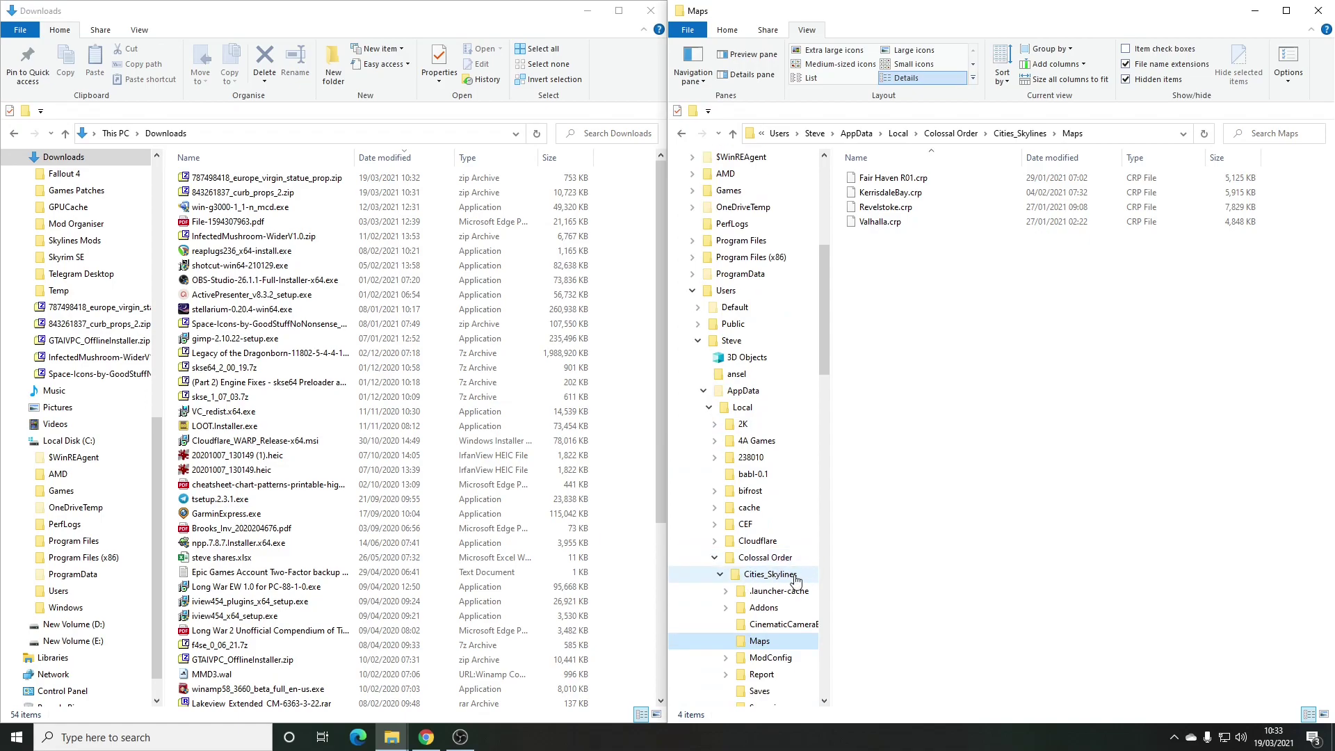
pyautogui.scroll(-2, 796, 581)
pyautogui.scroll(-4, 796, 580)
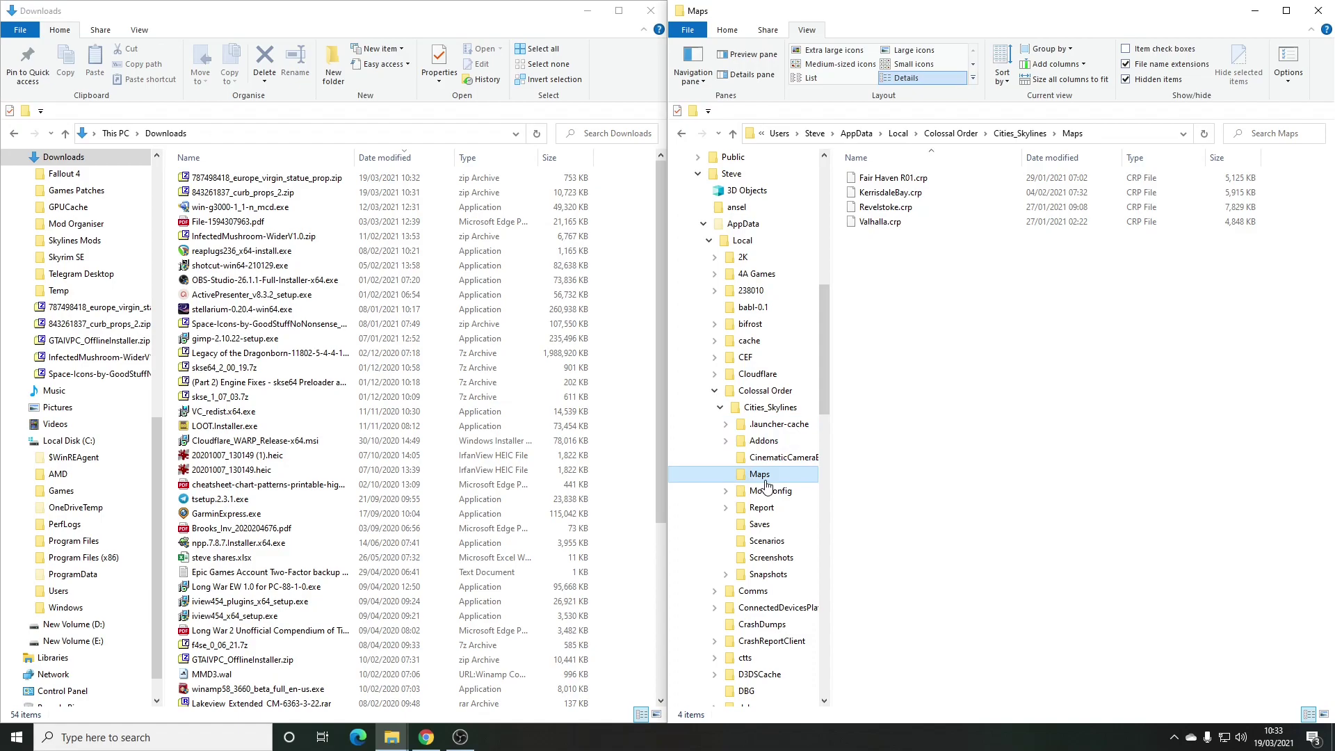
pyautogui.click(725, 443)
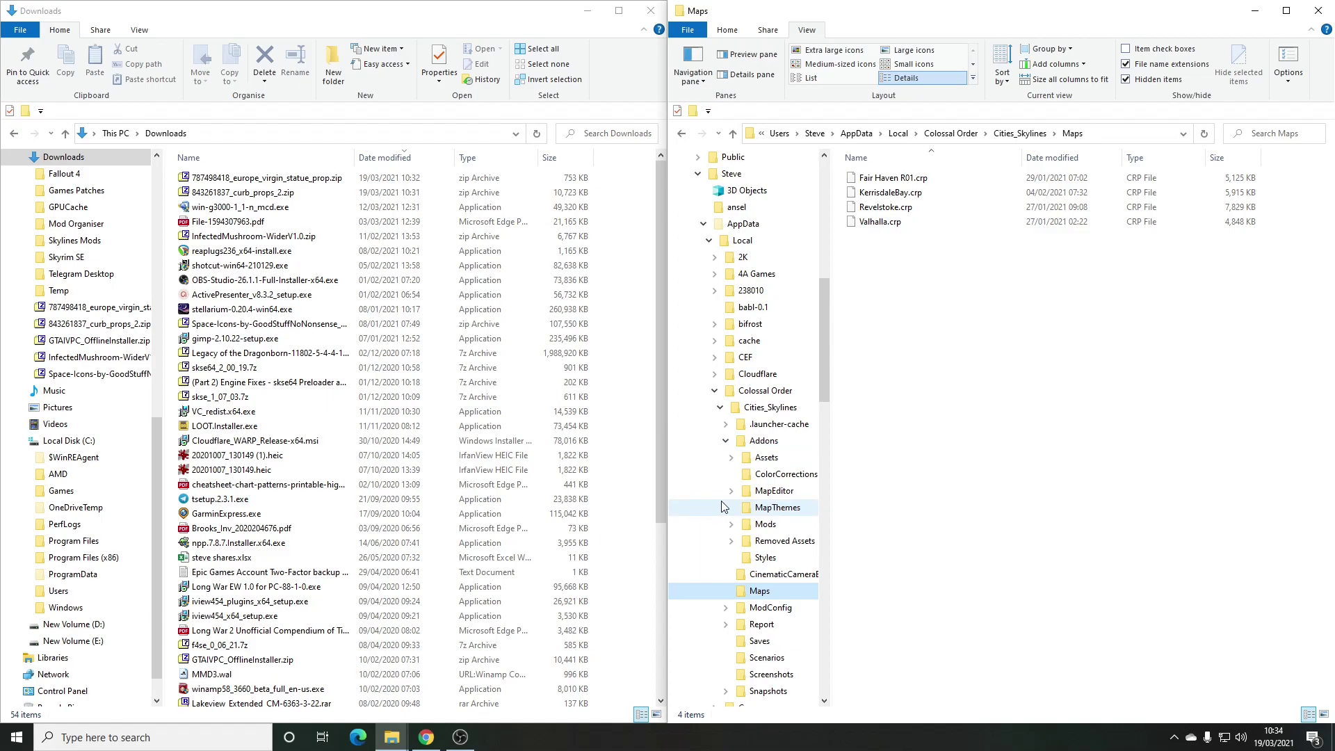
# Step: View the Addons Mods folder, then open Addons\Assets with its 38 items
pyautogui.click(768, 533)
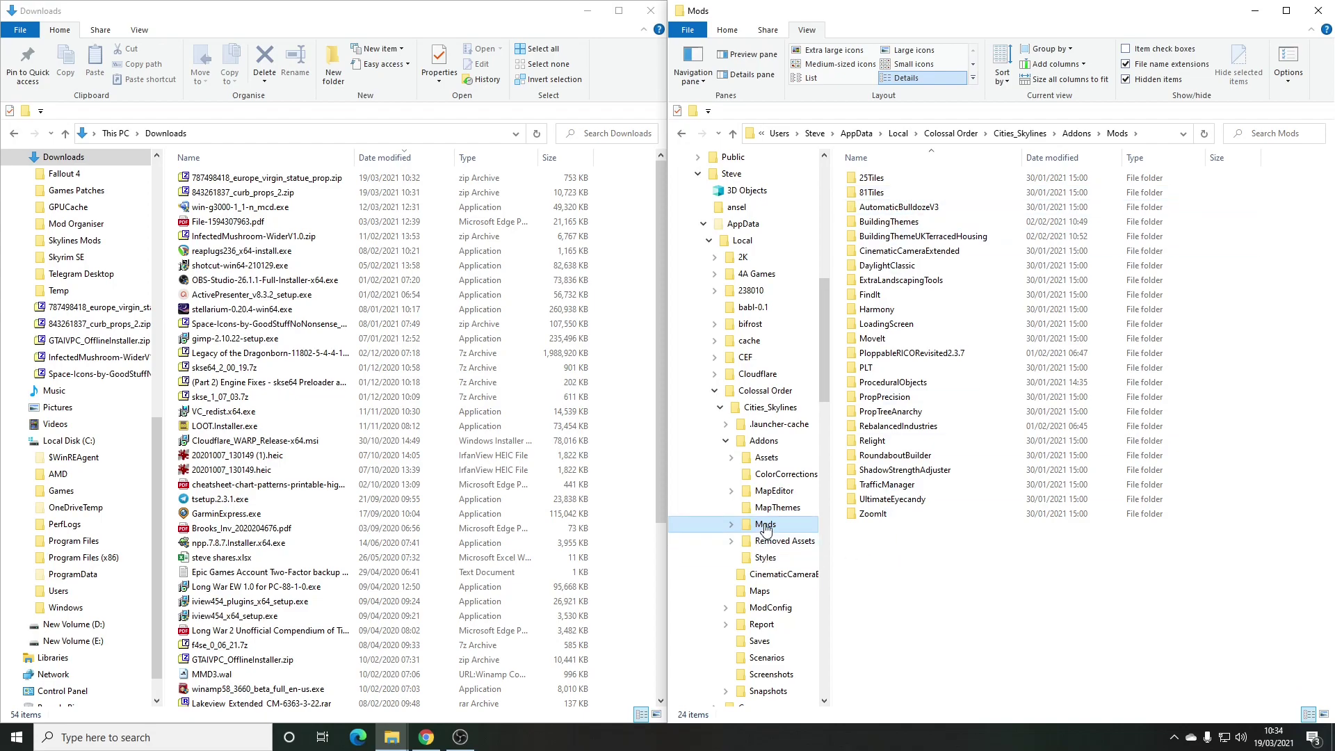
pyautogui.click(764, 458)
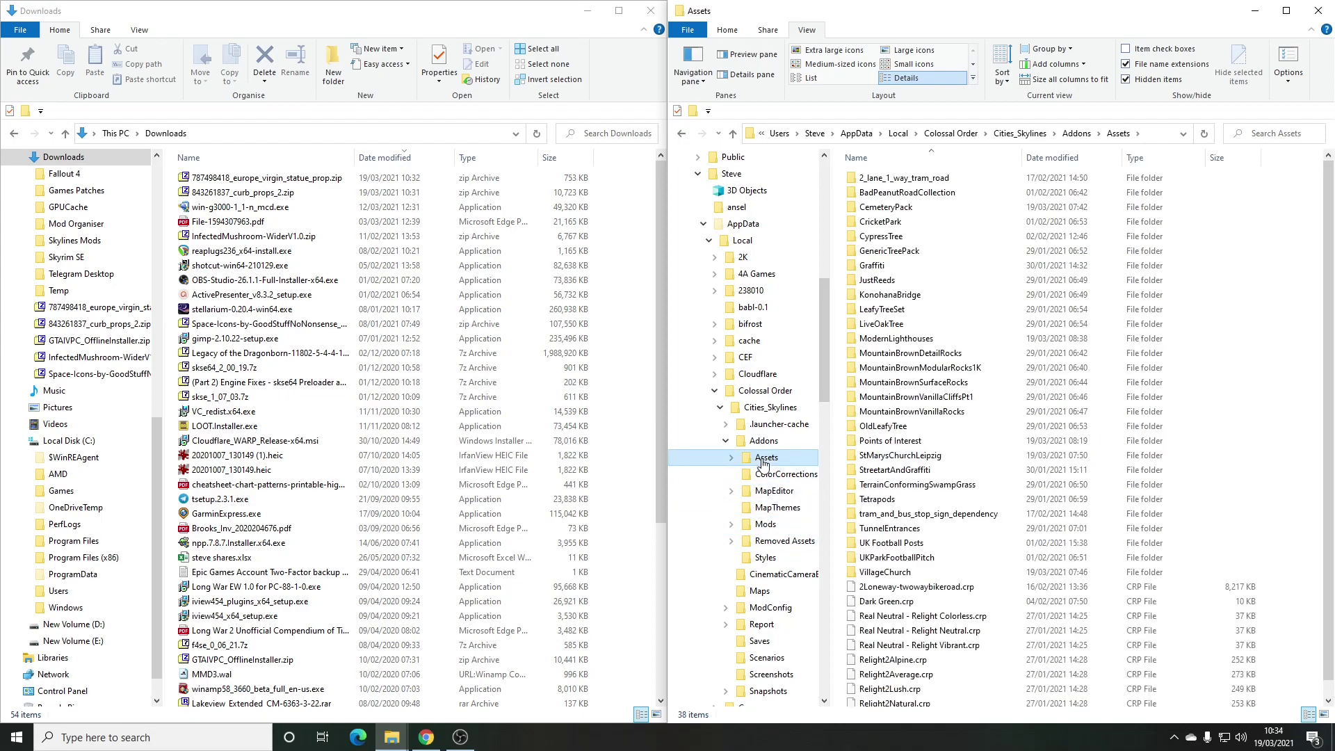